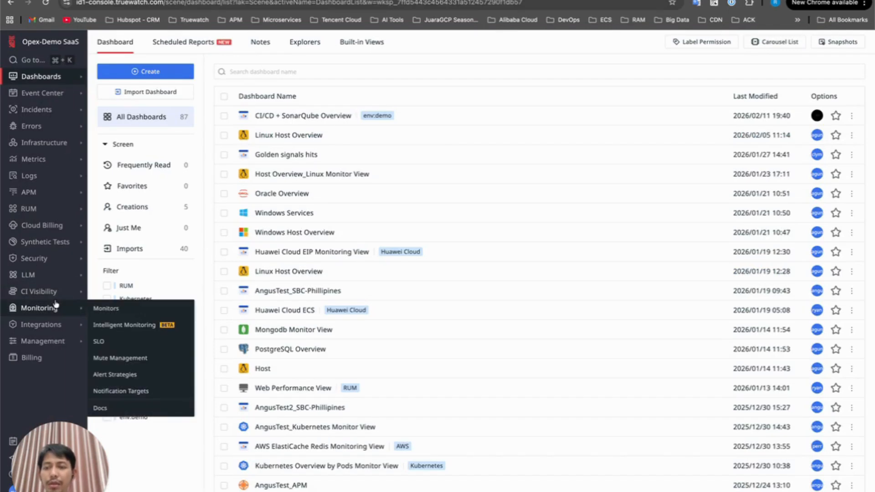
Add a new AWS cloud account in Cloud Accounts using the Access Keys authentication method
{"action": "mouse_move", "coordinate": [41, 325]}
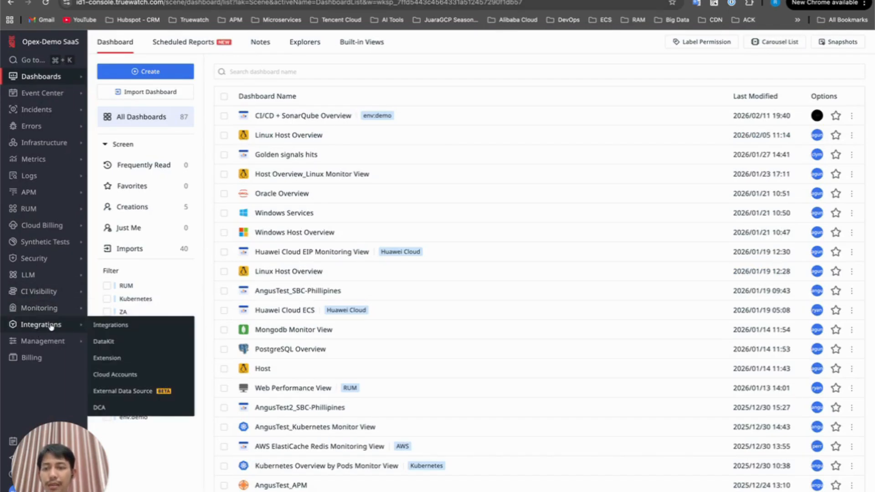
{"action": "left_click", "coordinate": [115, 381]}
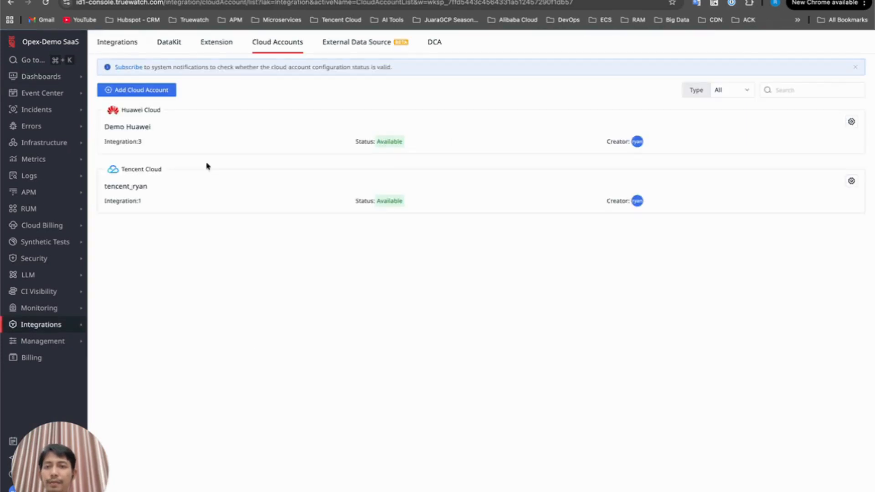
{"action": "left_click", "coordinate": [145, 91]}
{"action": "left_click", "coordinate": [278, 192]}
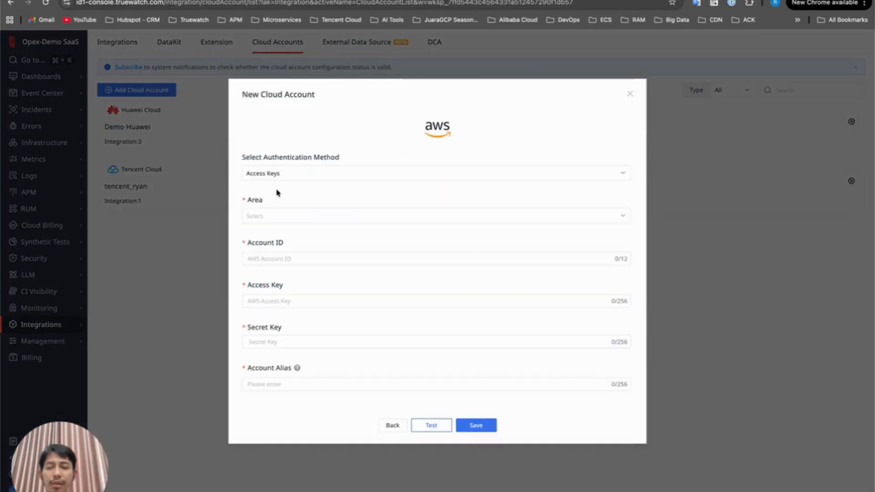
{"action": "left_click", "coordinate": [290, 216]}
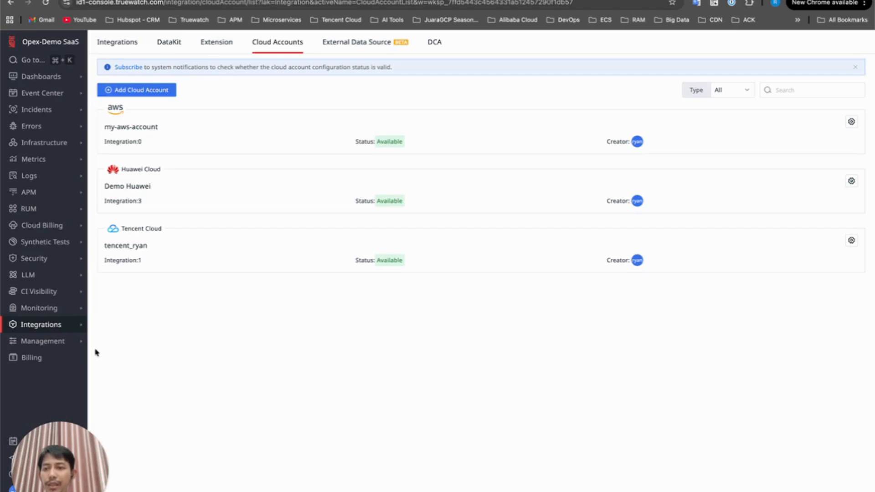
Open the DataFlux Func console and reinstall the integration_aws_ec2 script set from the Pre-installed Script Market
{"action": "mouse_move", "coordinate": [40, 327]}
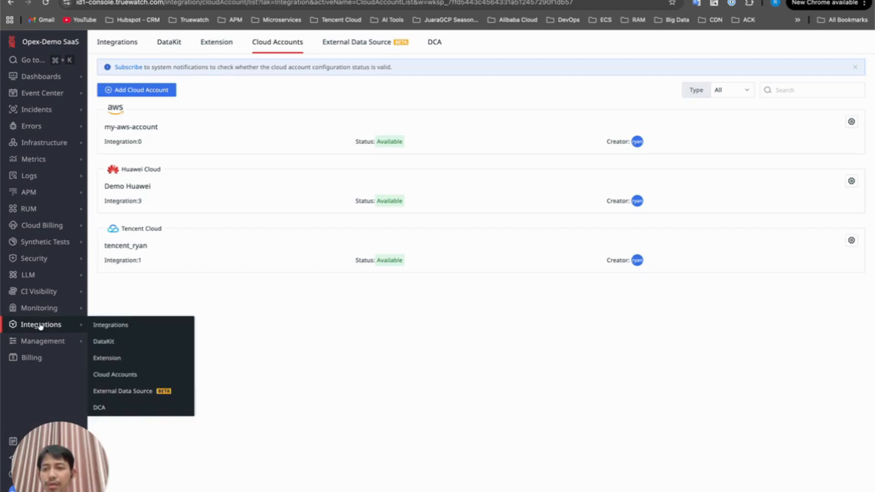
{"action": "left_click", "coordinate": [113, 358]}
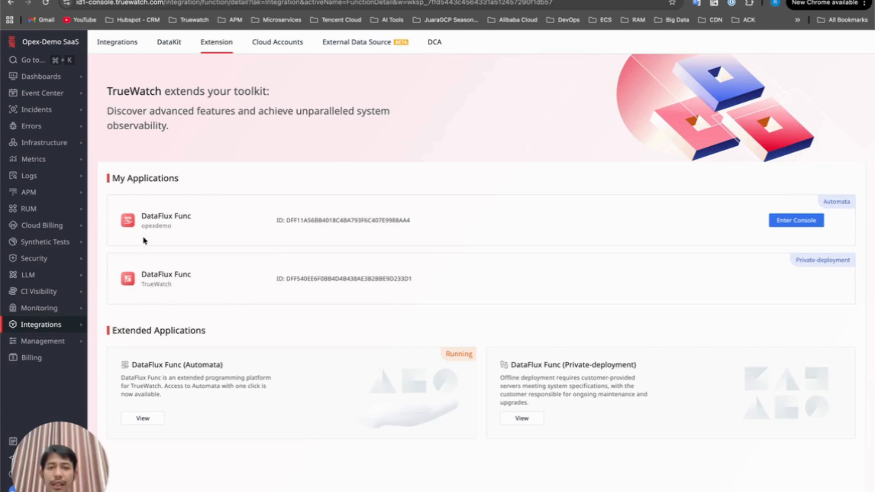
{"action": "left_click", "coordinate": [796, 222]}
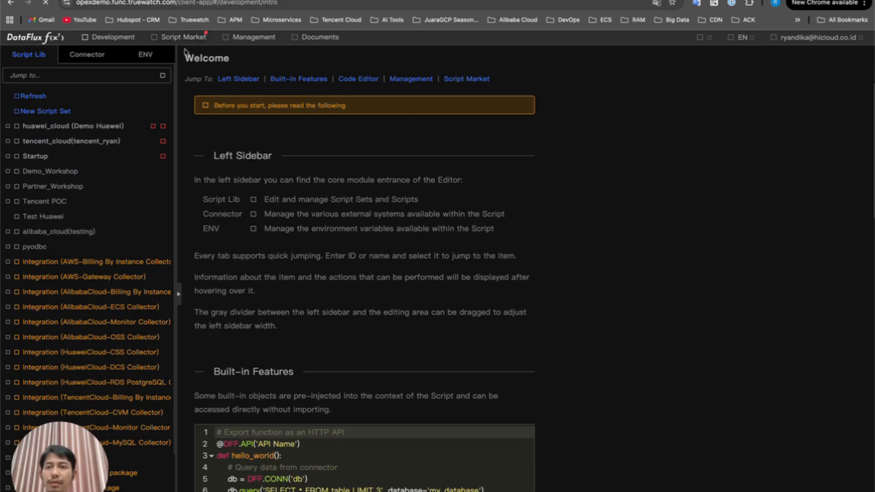
{"action": "left_click", "coordinate": [194, 38]}
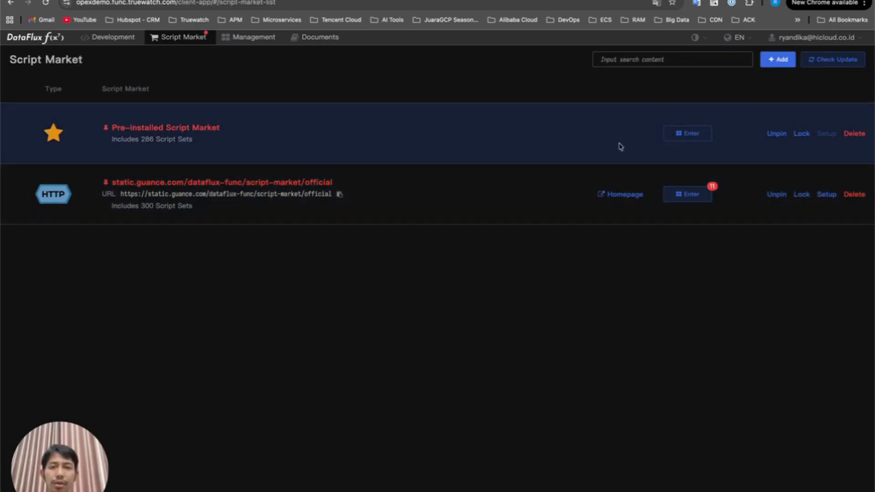
{"action": "left_click", "coordinate": [693, 133]}
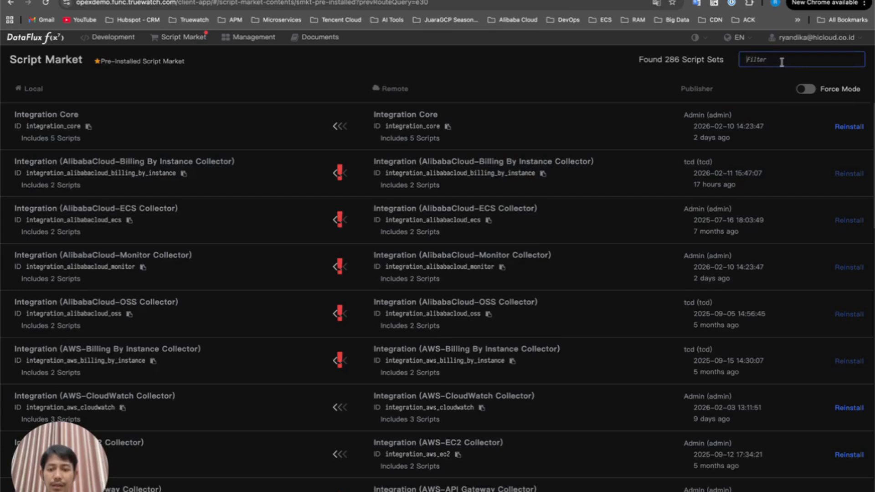
{"action": "type", "text": "ec2"}
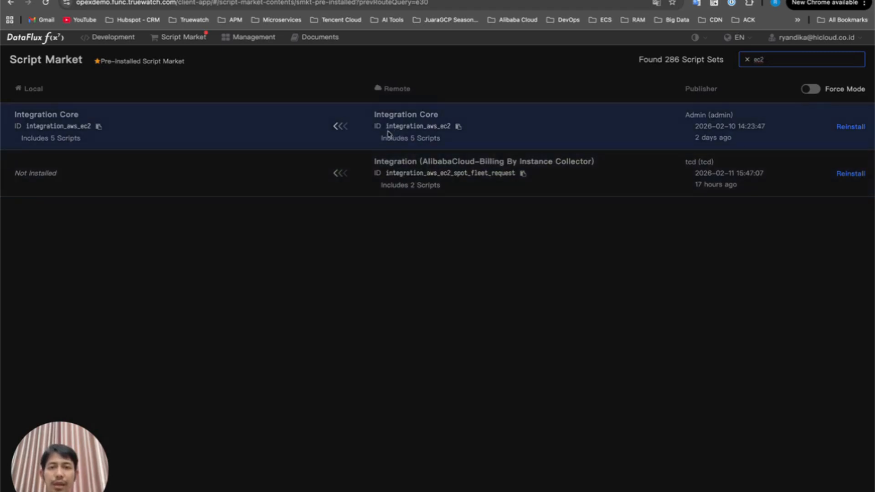
{"action": "left_click", "coordinate": [851, 128]}
{"action": "left_click", "coordinate": [557, 290]}
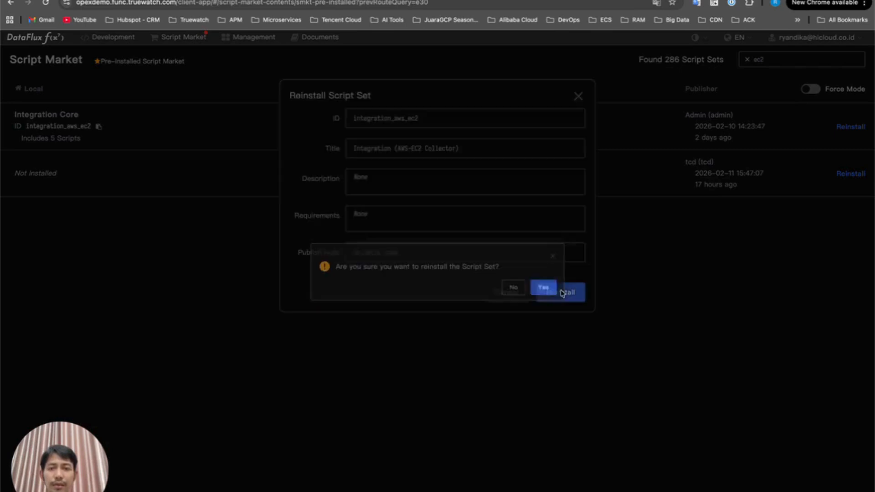
{"action": "left_click", "coordinate": [543, 292]}
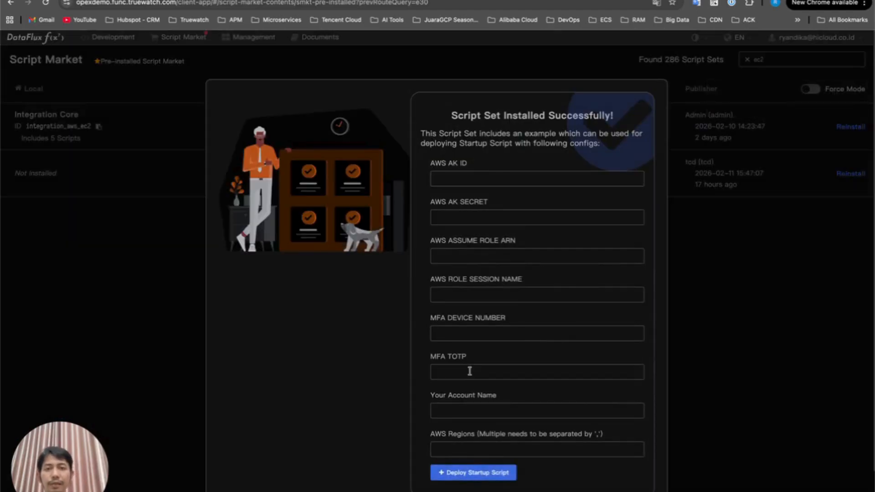
Deploy the startup script for the EC2 collector, then open it and review its configuration
{"action": "left_click", "coordinate": [473, 472]}
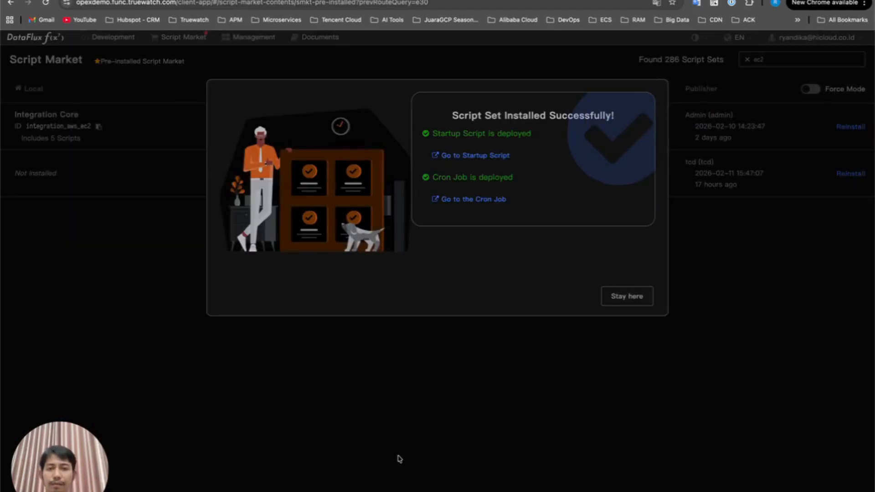
{"action": "left_click", "coordinate": [465, 157]}
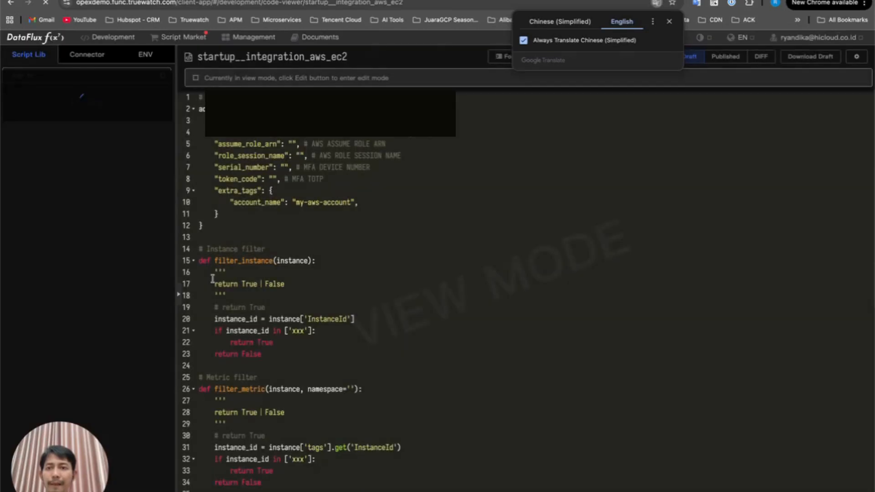
{"action": "scroll", "coordinate": [381, 297], "scroll_direction": "down", "scroll_amount": 1}
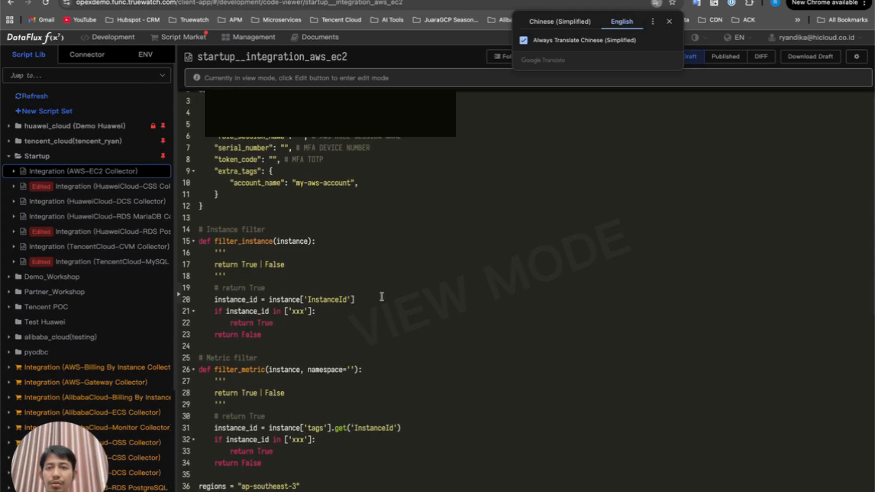
{"action": "scroll", "coordinate": [381, 296], "scroll_direction": "down", "scroll_amount": 5}
{"action": "scroll", "coordinate": [381, 297], "scroll_direction": "down", "scroll_amount": 15}
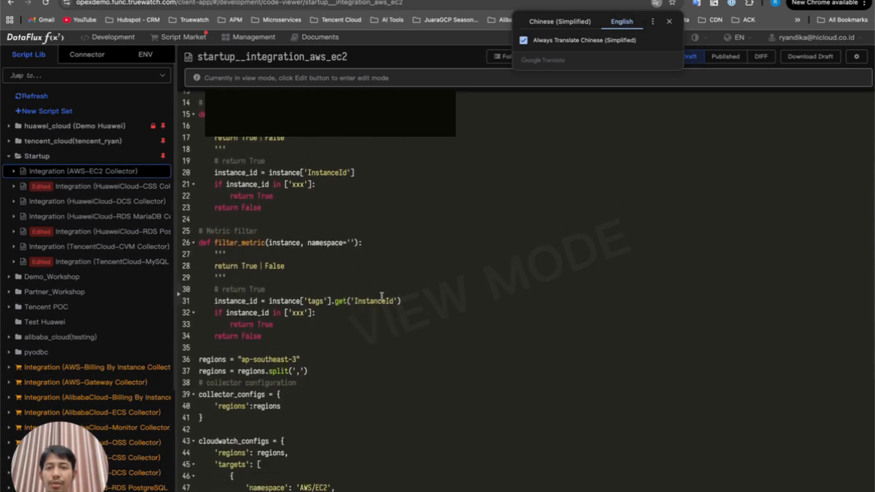
{"action": "scroll", "coordinate": [382, 296], "scroll_direction": "down", "scroll_amount": 1}
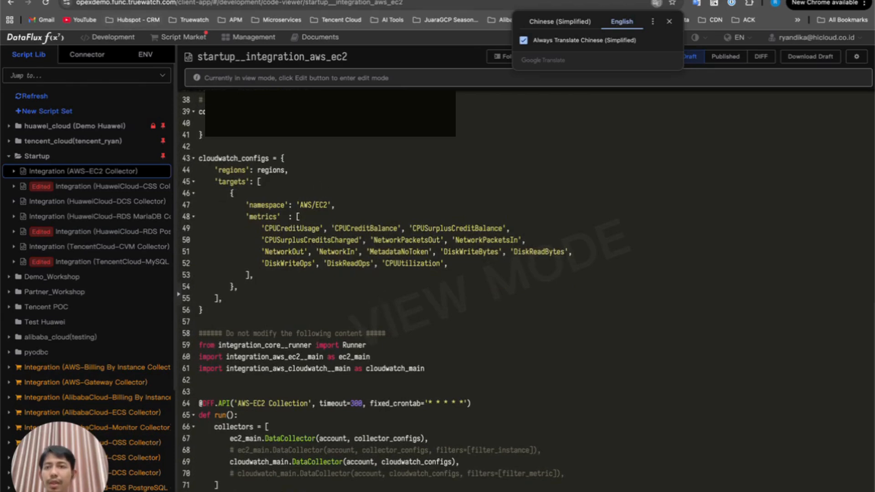
Query the aws_AWS/EC2 metric set in Metric Analysis back in the console
{"action": "left_click", "coordinate": [132, 0]}
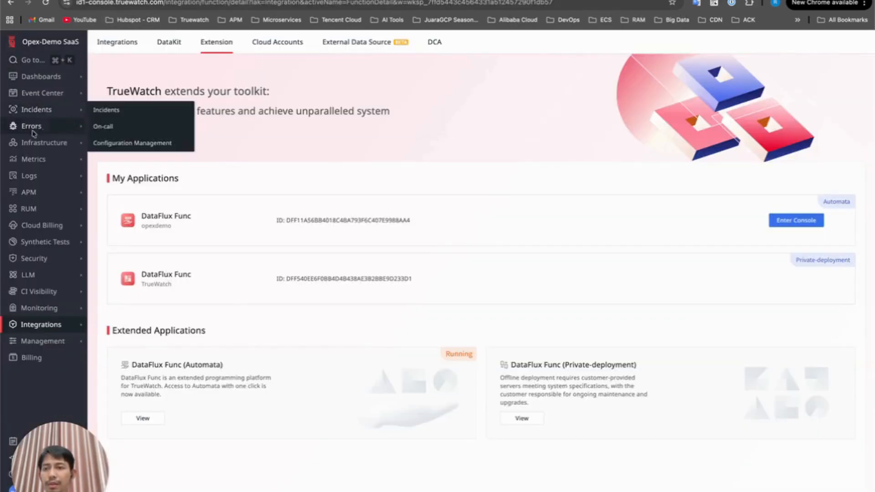
{"action": "mouse_move", "coordinate": [68, 159]}
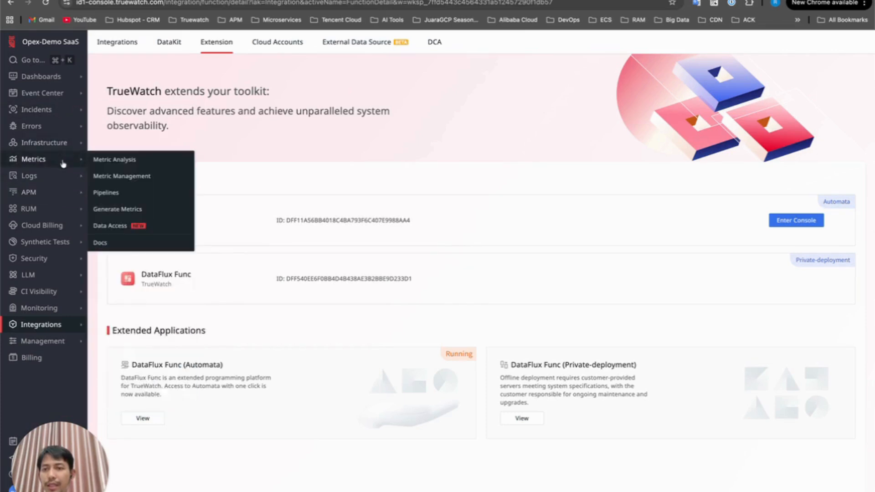
{"action": "left_click", "coordinate": [116, 160]}
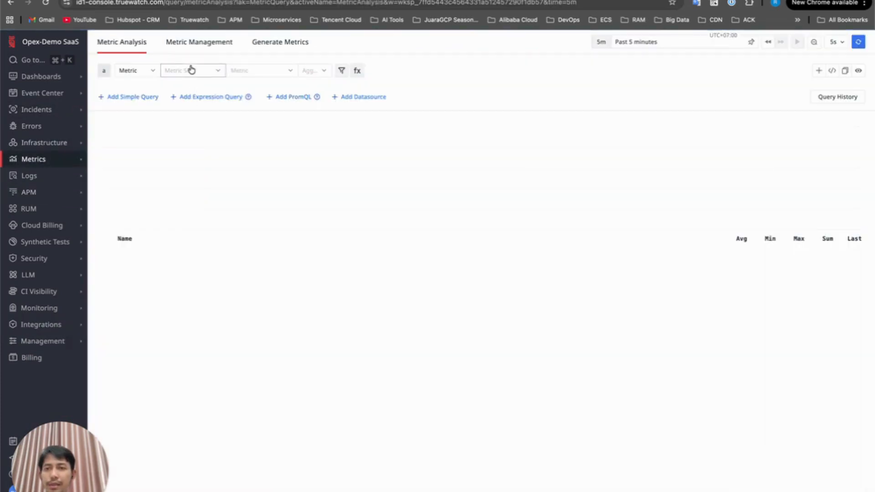
{"action": "left_click", "coordinate": [191, 71]}
{"action": "scroll", "coordinate": [209, 147], "scroll_direction": "down", "scroll_amount": 5}
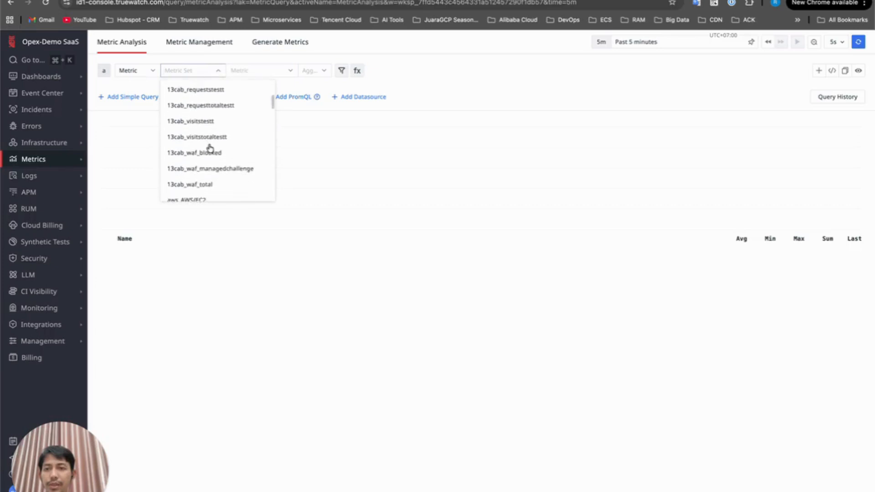
{"action": "left_click", "coordinate": [186, 134]}
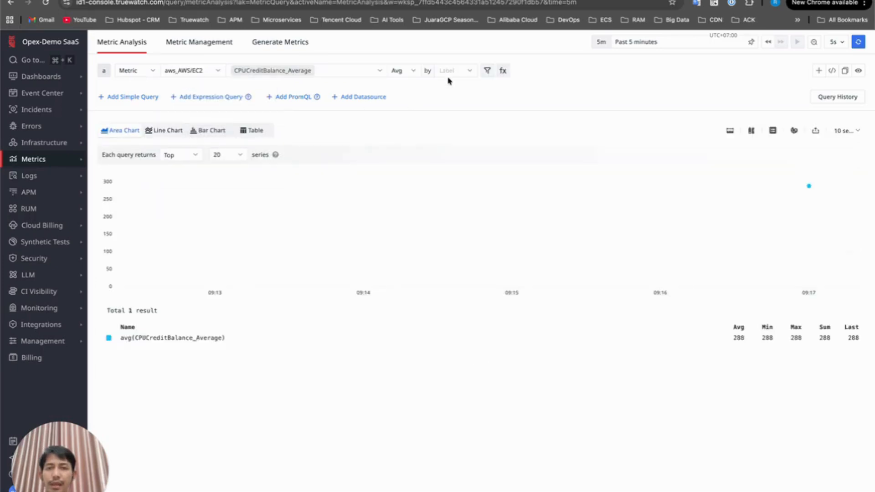
Group the EC2 metric query by InstanceName
{"action": "left_click", "coordinate": [456, 72]}
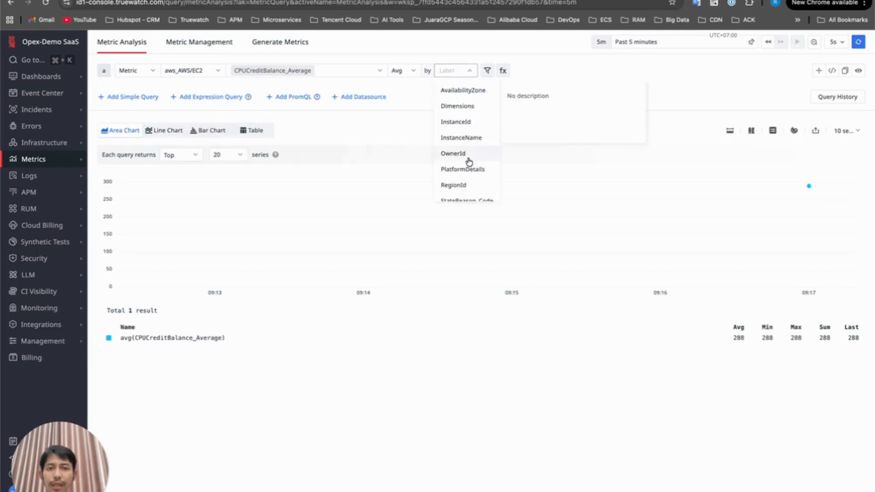
{"action": "scroll", "coordinate": [467, 160], "scroll_direction": "down", "scroll_amount": 3}
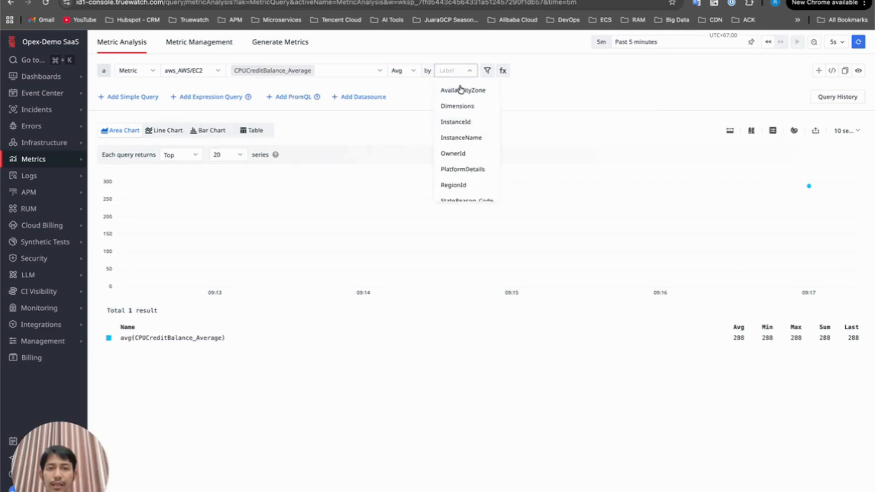
{"action": "left_click", "coordinate": [461, 137]}
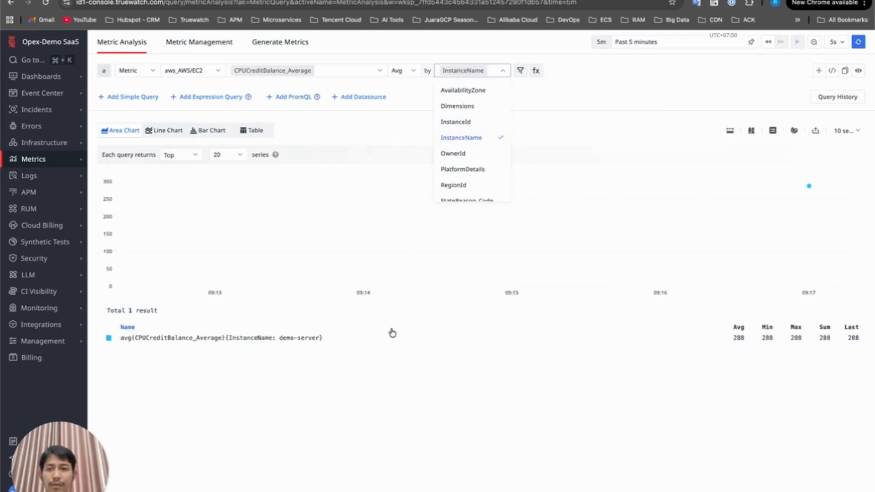
{"action": "left_click", "coordinate": [278, 345]}
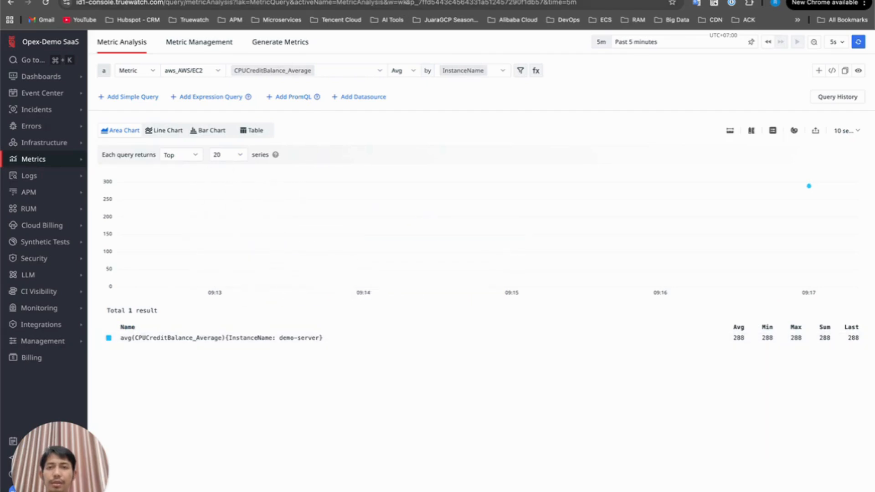
Check the demo-server EC2 instance in the AWS console for comparison
{"action": "left_click", "coordinate": [401, 0]}
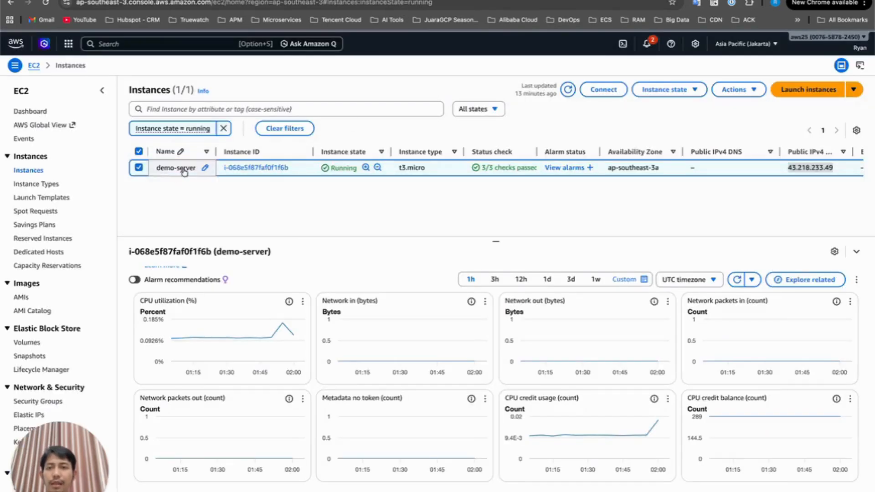
{"action": "left_click", "coordinate": [227, 1]}
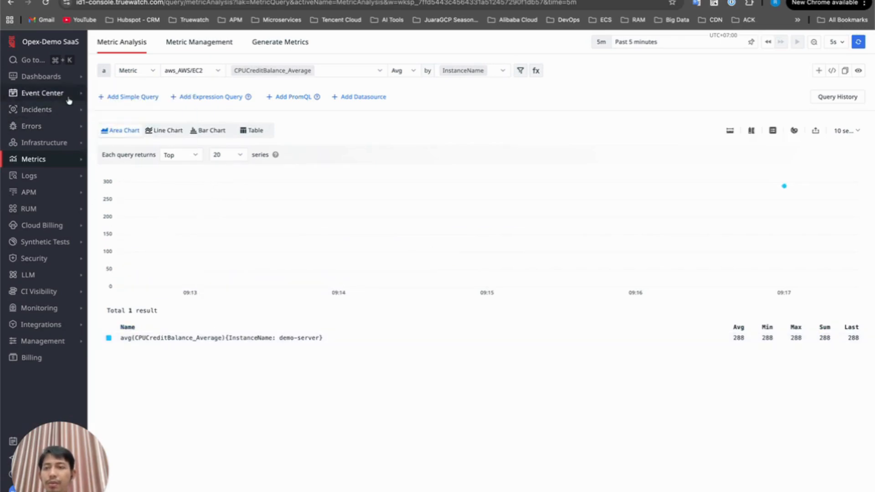
Start a new dashboard and search the system template library for aws
{"action": "left_click", "coordinate": [38, 78]}
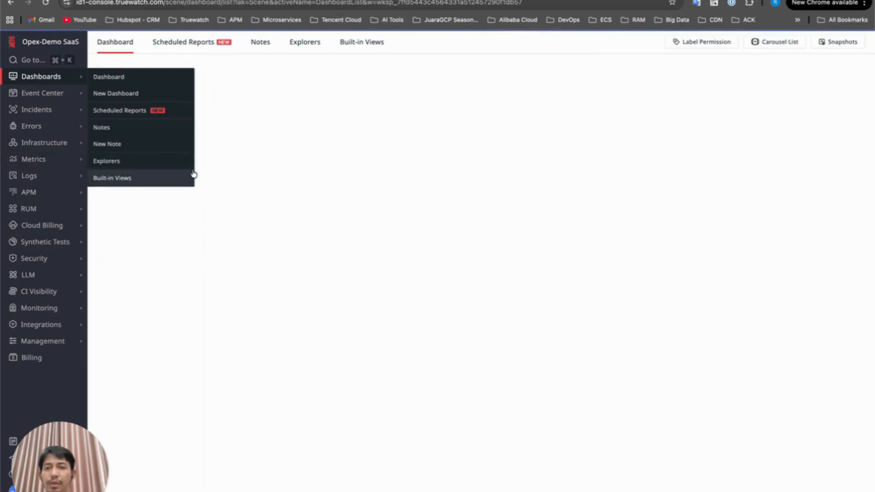
{"action": "left_click", "coordinate": [134, 71]}
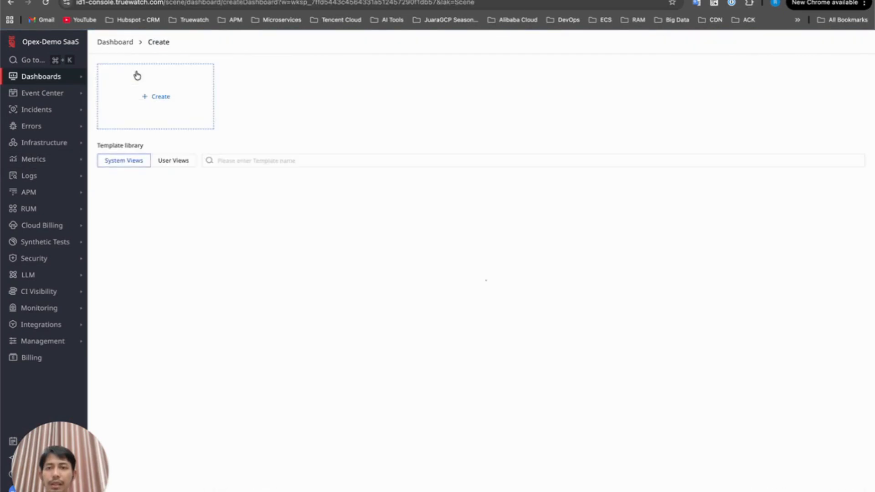
{"action": "scroll", "coordinate": [269, 301], "scroll_direction": "down", "scroll_amount": 5}
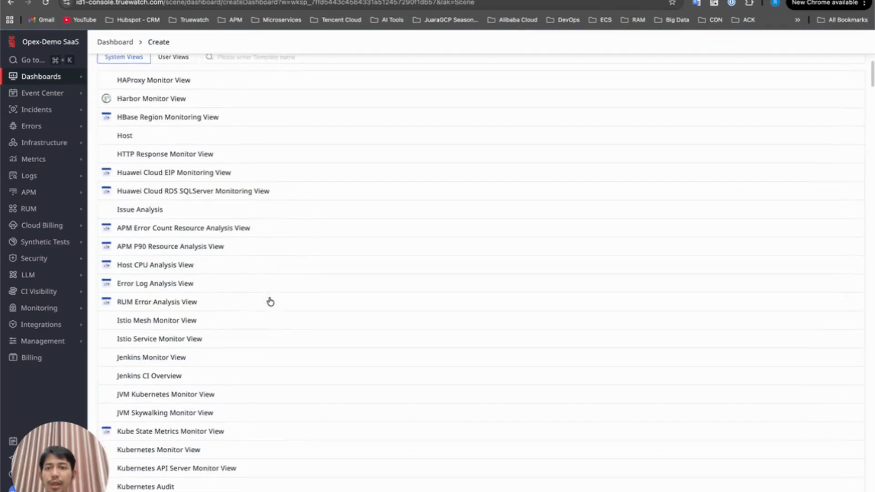
{"action": "scroll", "coordinate": [270, 301], "scroll_direction": "down", "scroll_amount": 2}
{"action": "scroll", "coordinate": [270, 302], "scroll_direction": "up", "scroll_amount": 6}
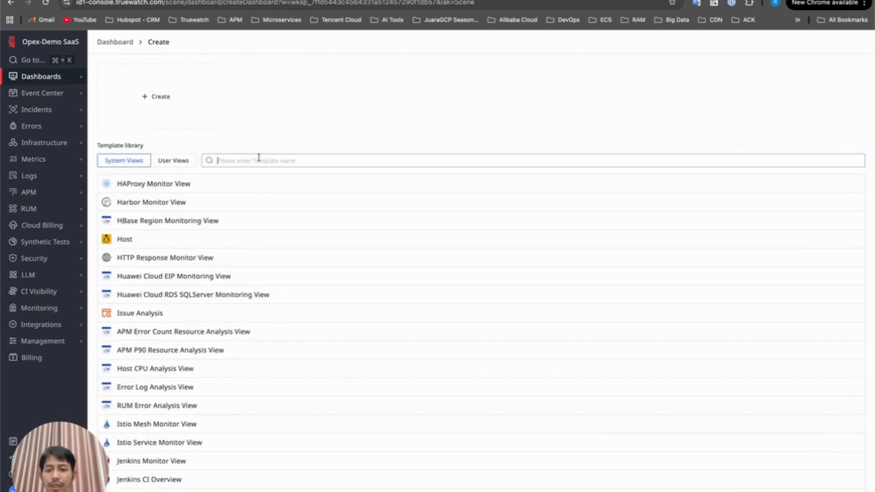
{"action": "type", "text": "aws"}
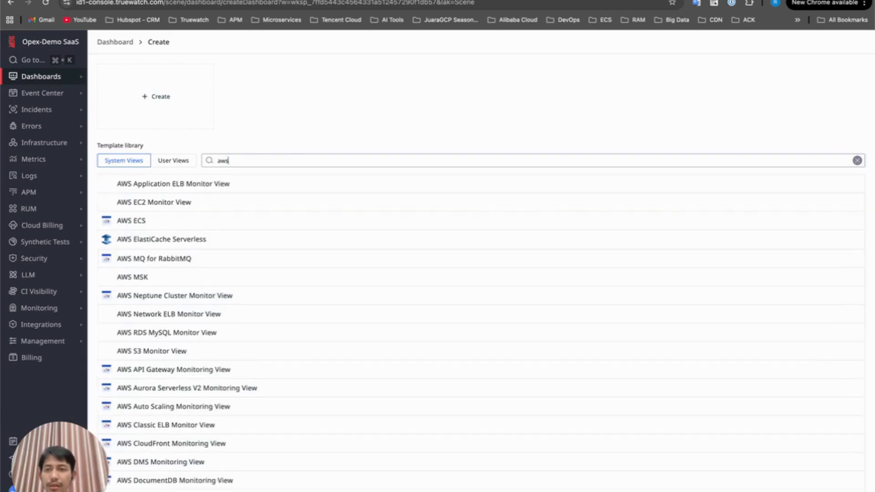
Create a dashboard from the AWS EC2 Monitor View template with its default name, then close the chart panel
{"action": "scroll", "coordinate": [202, 255], "scroll_direction": "down", "scroll_amount": 4}
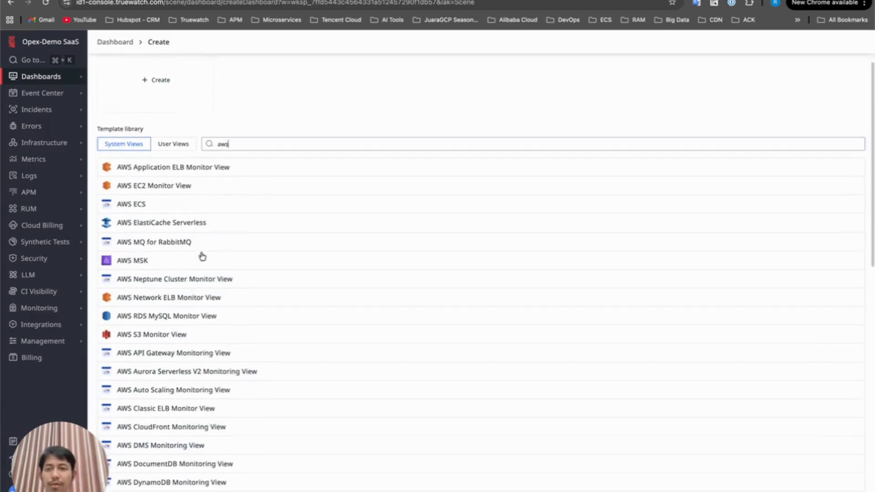
{"action": "scroll", "coordinate": [202, 257], "scroll_direction": "up", "scroll_amount": 3}
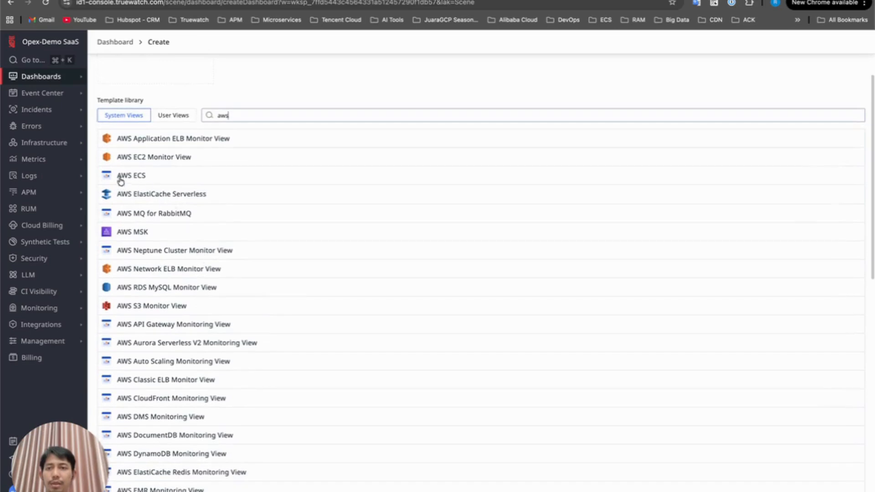
{"action": "left_click", "coordinate": [164, 159]}
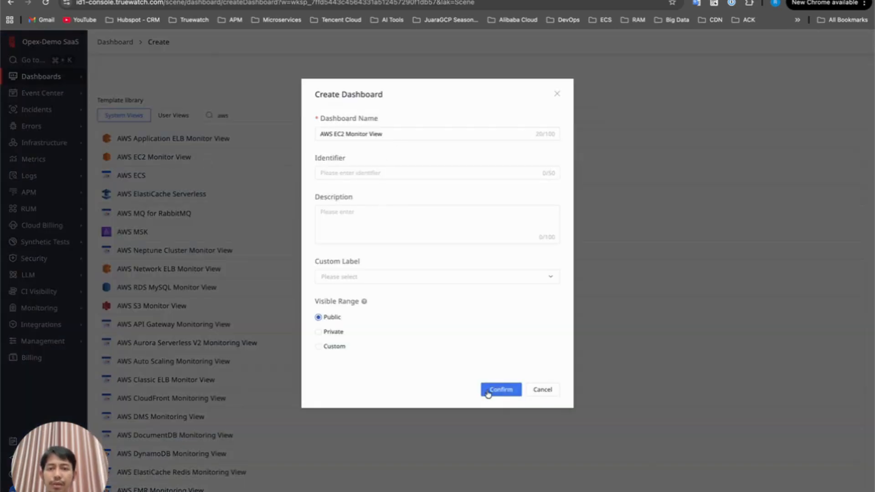
{"action": "left_click", "coordinate": [511, 390]}
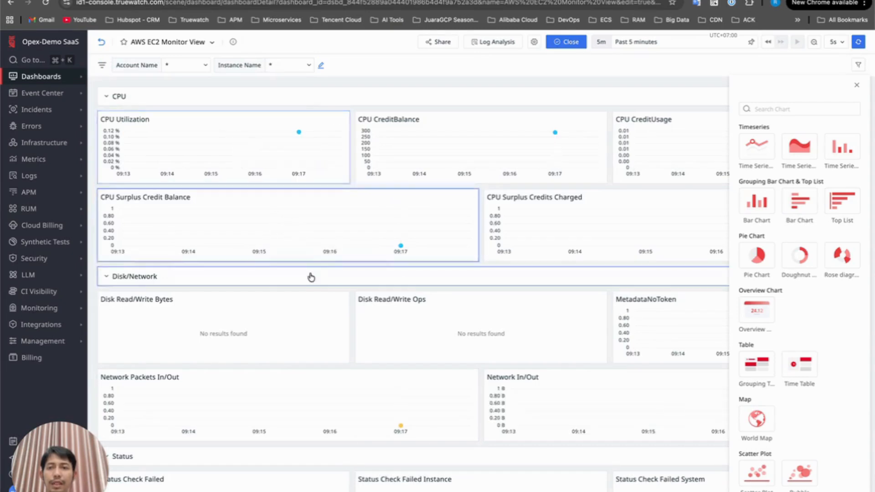
{"action": "left_click", "coordinate": [857, 88]}
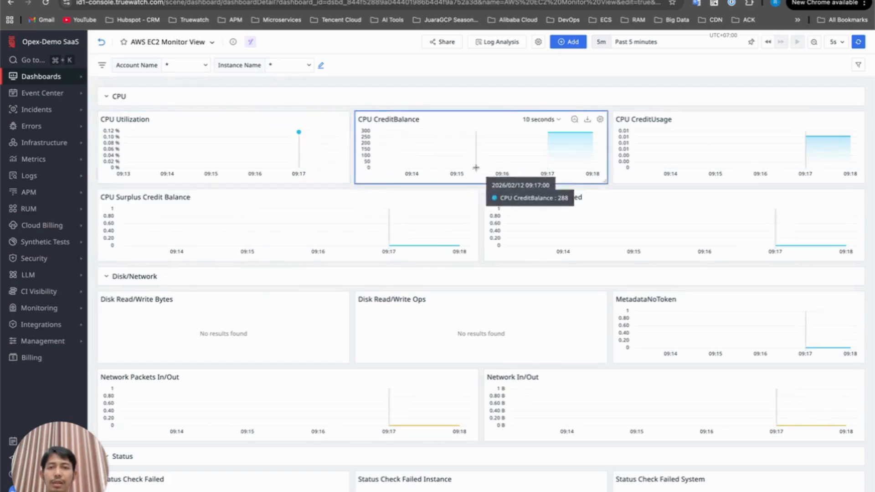
Review the options available in the Account Name and Instance Name dashboard filters
{"action": "left_click", "coordinate": [206, 67]}
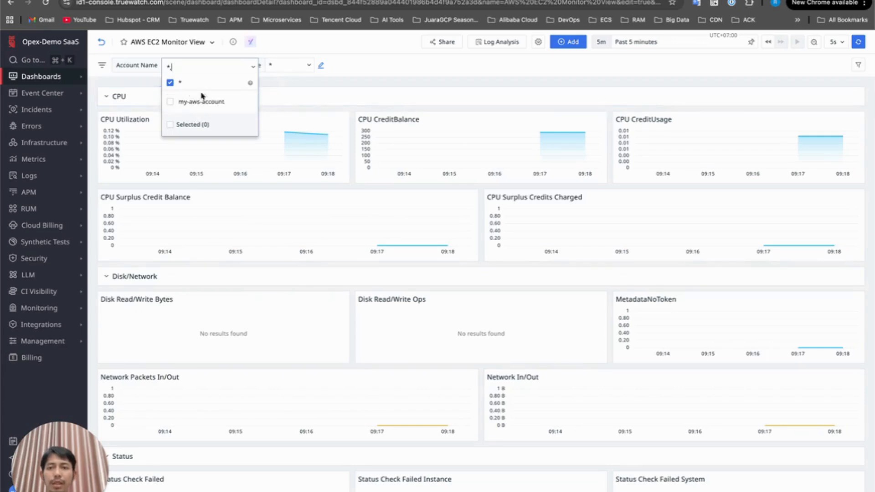
{"action": "left_click", "coordinate": [282, 67]}
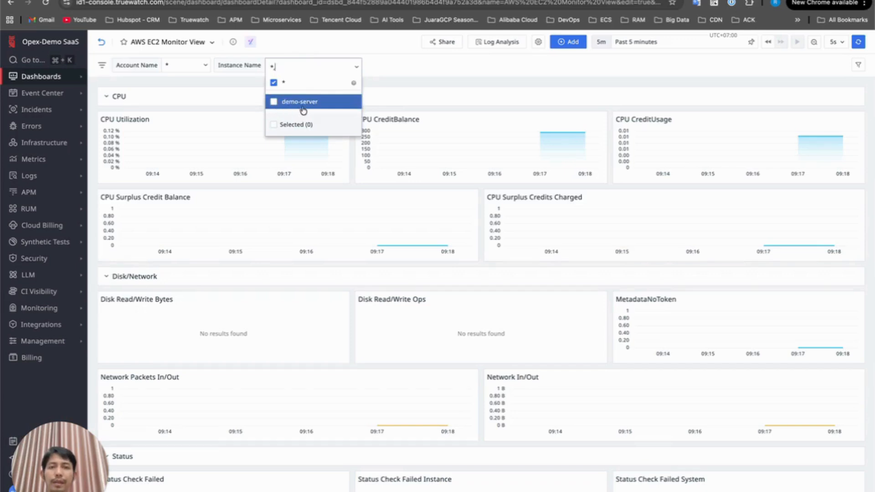
{"action": "left_click", "coordinate": [442, 85]}
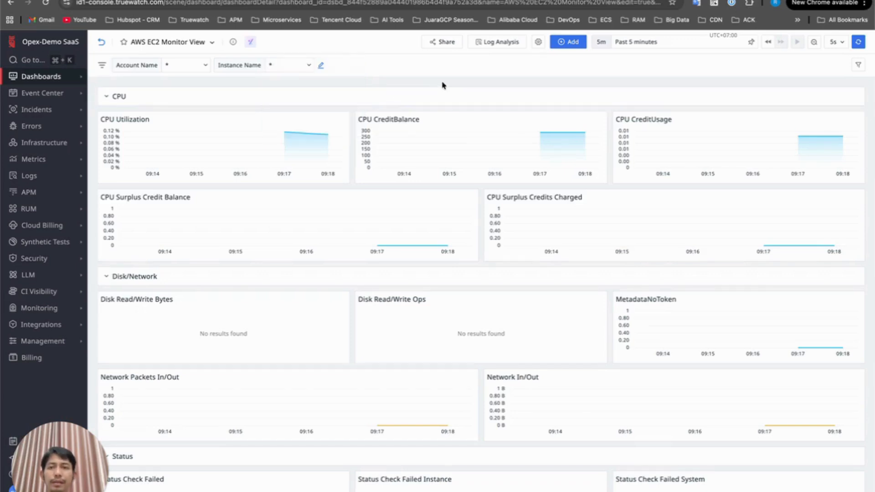